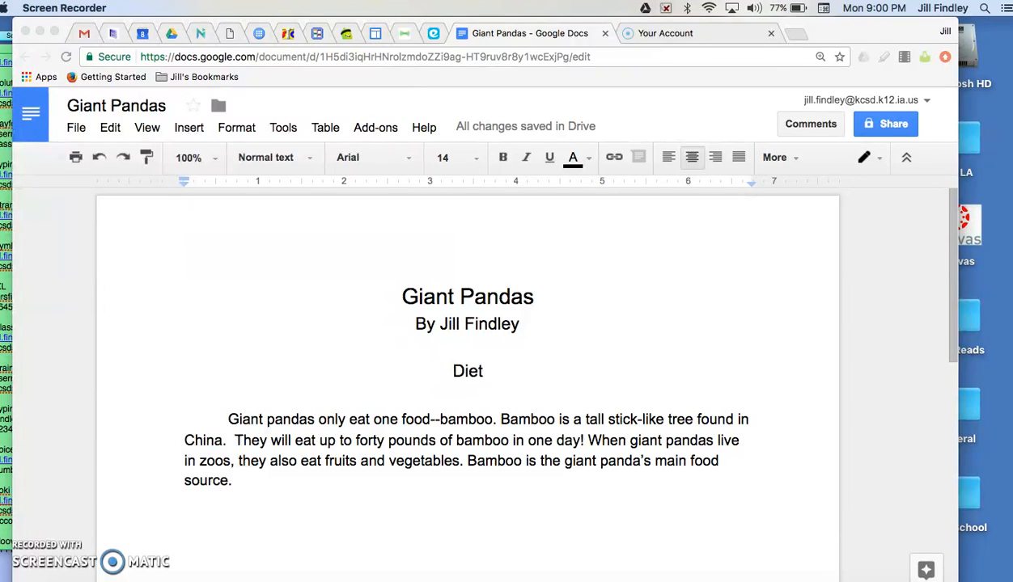
Add blank lines below the Diet paragraph to make room for a picture
{"action": "left_click", "coordinate": [204, 558]}
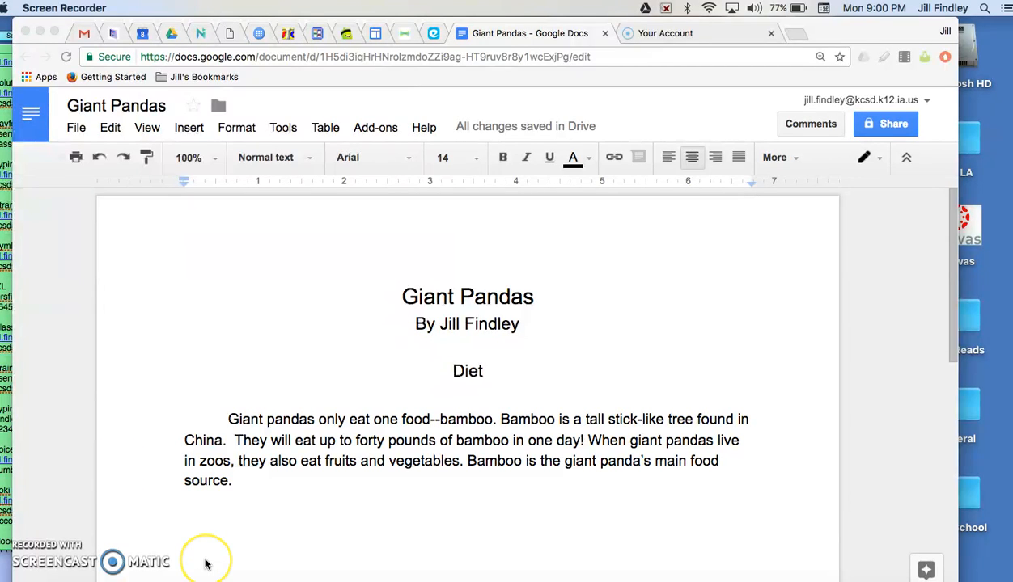
{"action": "scroll", "coordinate": [205, 562], "scroll_direction": "down", "scroll_amount": 1}
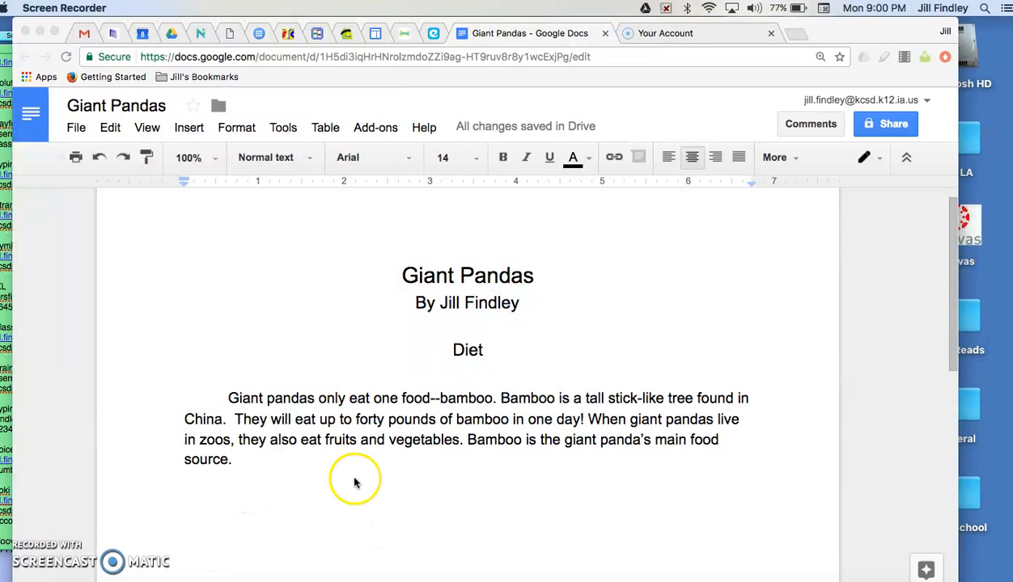
{"action": "left_click", "coordinate": [255, 459]}
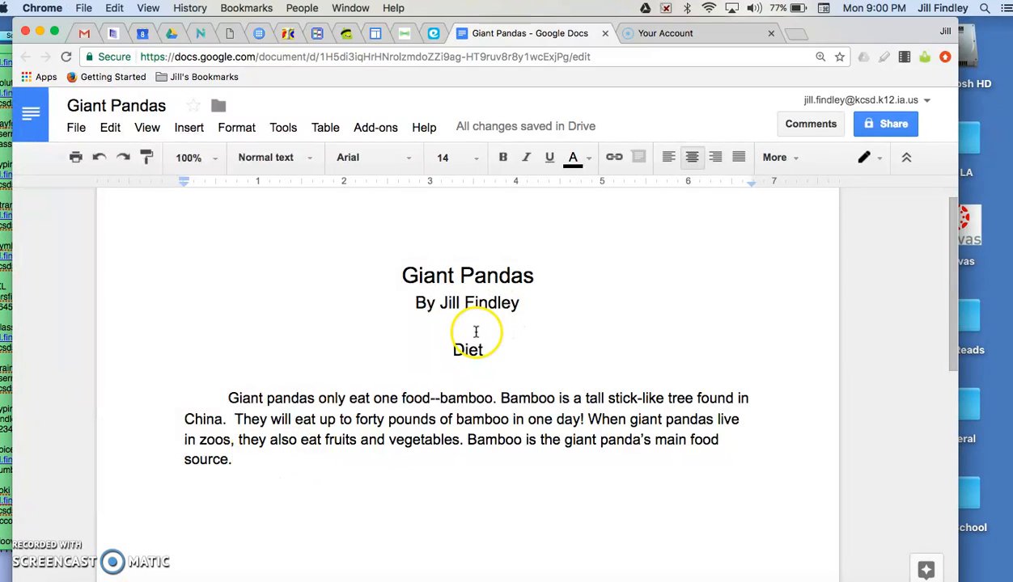
{"action": "left_click", "coordinate": [271, 465]}
{"action": "key", "text": "Return"}
{"action": "key", "text": "Return"}
{"action": "key", "text": "Return"}
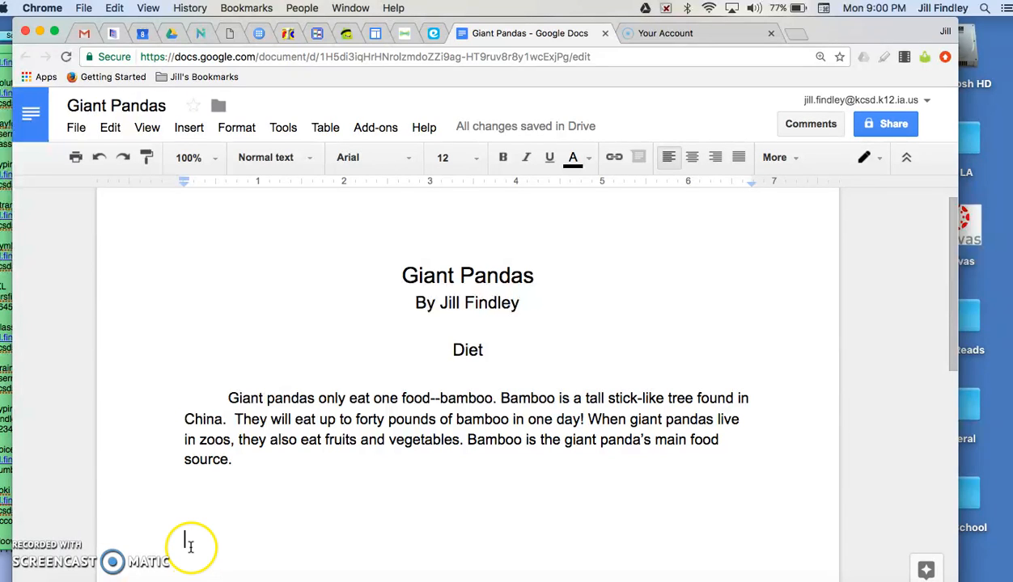
Search Google for "giant panda bamboo" images from within the document's image insertion dialog
{"action": "left_click", "coordinate": [190, 129]}
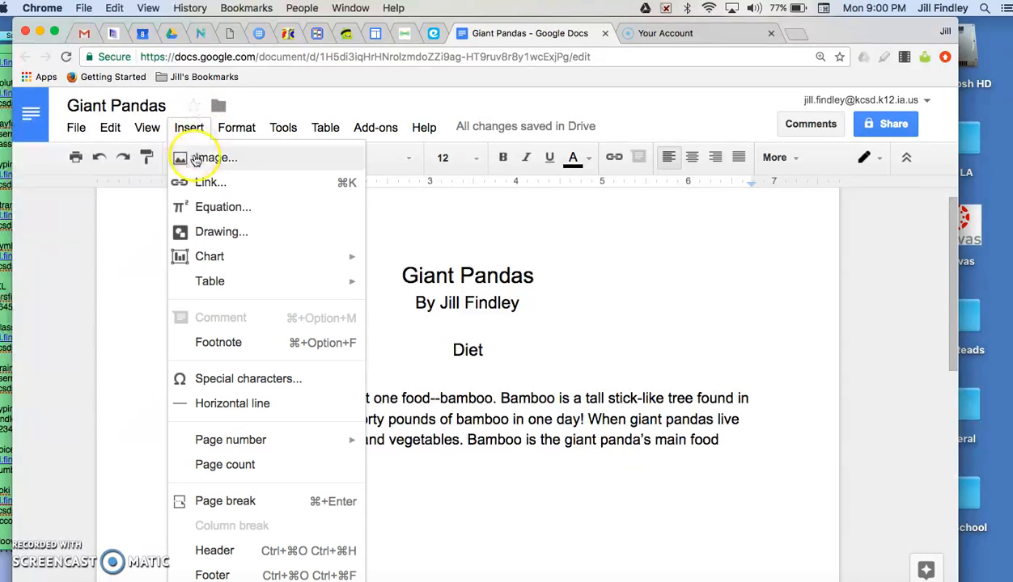
{"action": "left_click", "coordinate": [197, 160]}
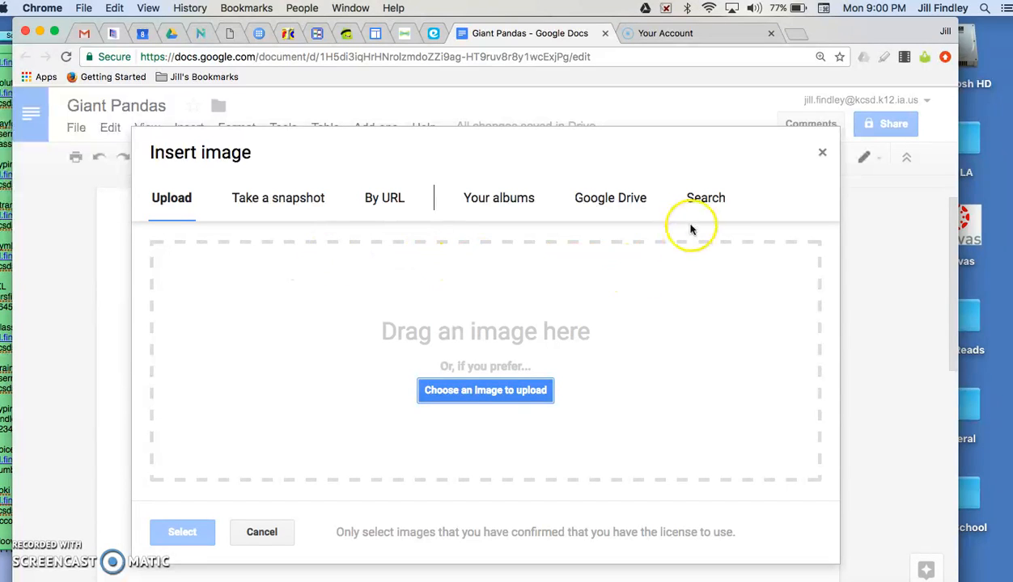
{"action": "left_click", "coordinate": [715, 203]}
{"action": "left_click", "coordinate": [253, 256]}
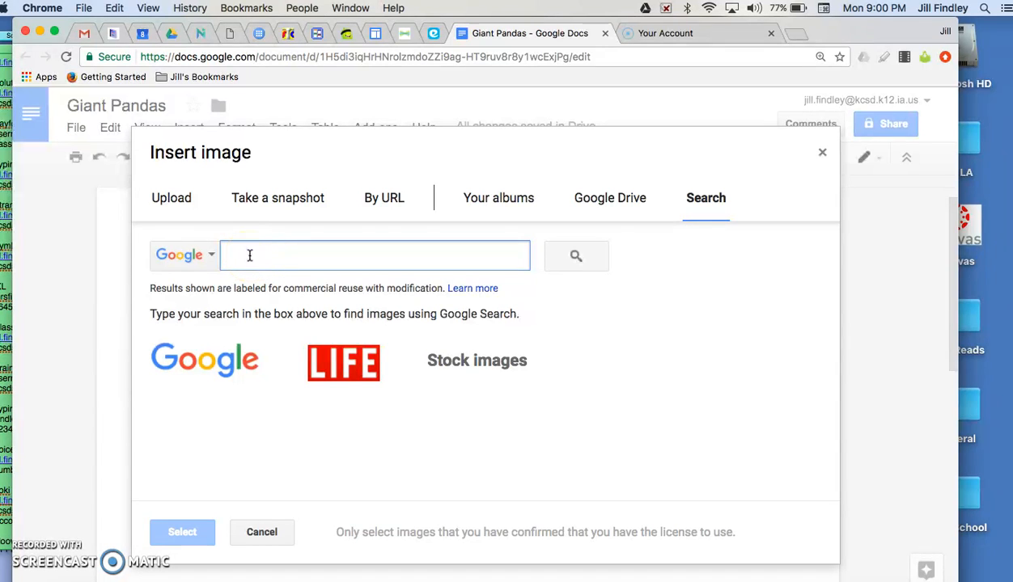
{"action": "type", "text": "giant panda"}
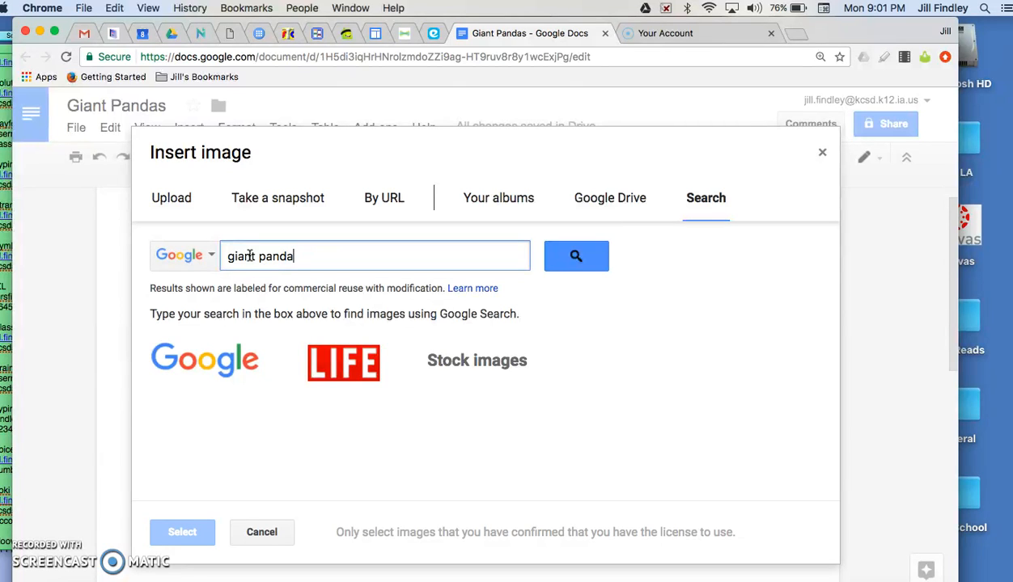
{"action": "type", "text": "bamboo"}
{"action": "key", "text": "Return"}
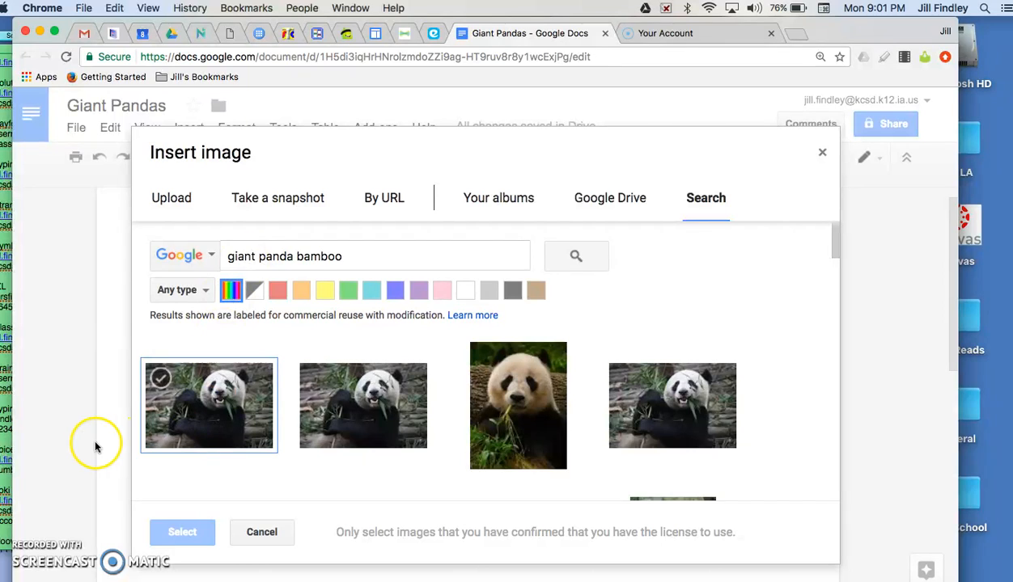
Insert the tall photo of a panda sitting among bamboo stalks with a paw at its mouth
{"action": "scroll", "coordinate": [251, 442], "scroll_direction": "down", "scroll_amount": 3}
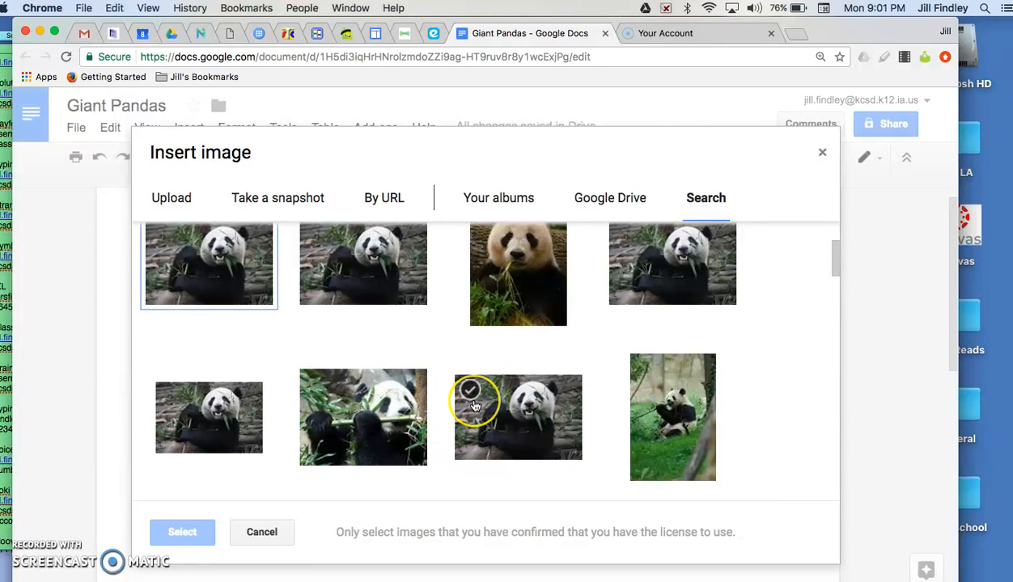
{"action": "scroll", "coordinate": [475, 406], "scroll_direction": "down", "scroll_amount": 5}
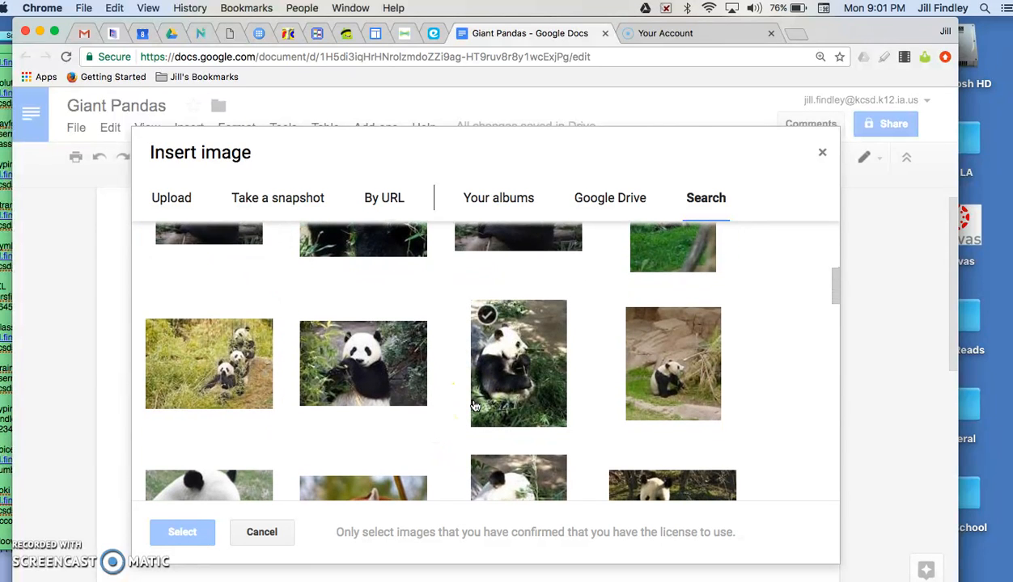
{"action": "scroll", "coordinate": [474, 406], "scroll_direction": "down", "scroll_amount": 5}
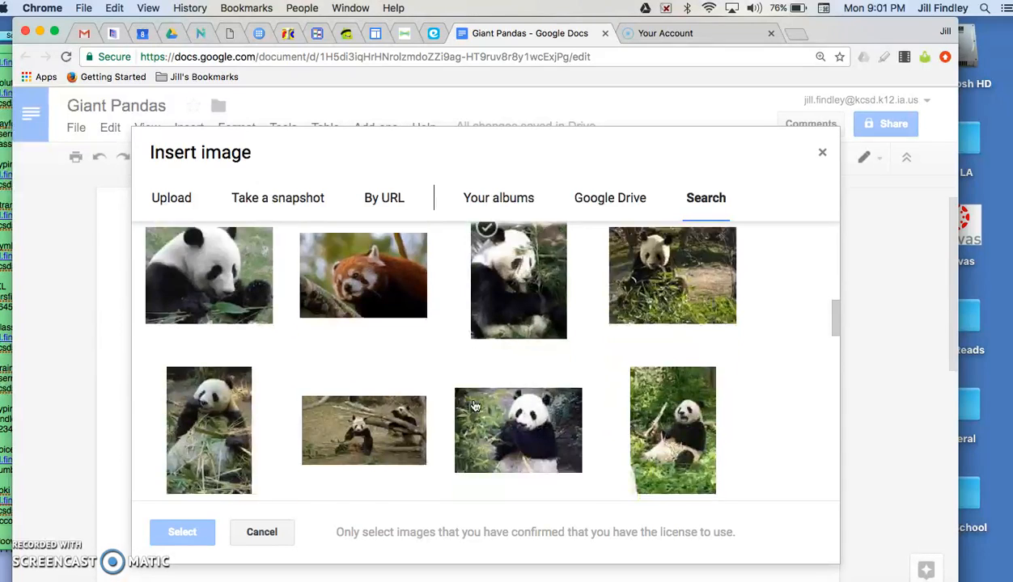
{"action": "left_click", "coordinate": [204, 398]}
{"action": "left_click", "coordinate": [180, 528]}
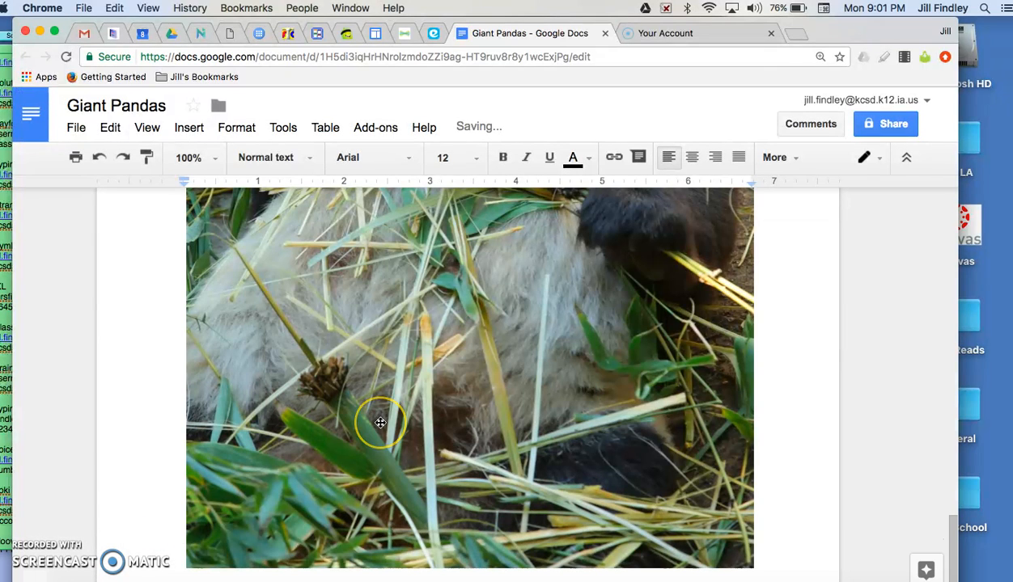
Examine the inserted panda picture's size and its position relative to the Diet paragraph
{"action": "scroll", "coordinate": [368, 414], "scroll_direction": "up", "scroll_amount": 10}
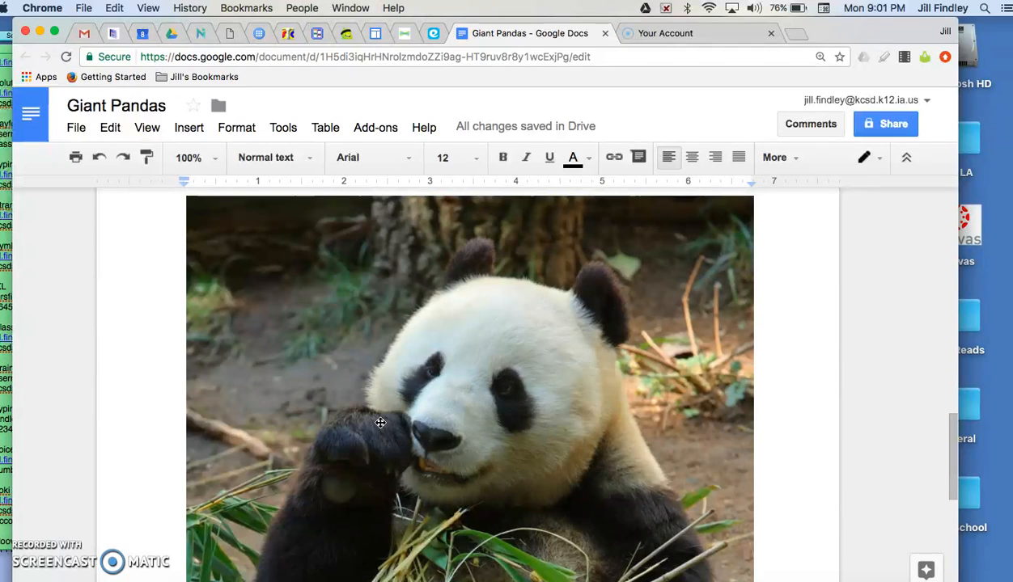
{"action": "scroll", "coordinate": [381, 423], "scroll_direction": "up", "scroll_amount": 3}
{"action": "scroll", "coordinate": [380, 423], "scroll_direction": "up", "scroll_amount": 15}
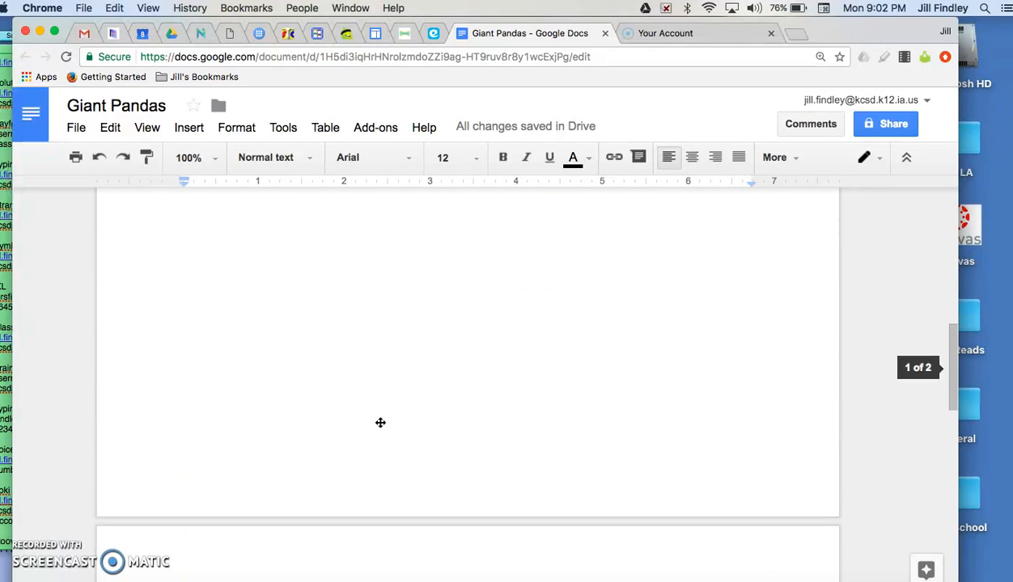
{"action": "scroll", "coordinate": [380, 423], "scroll_direction": "down", "scroll_amount": 20}
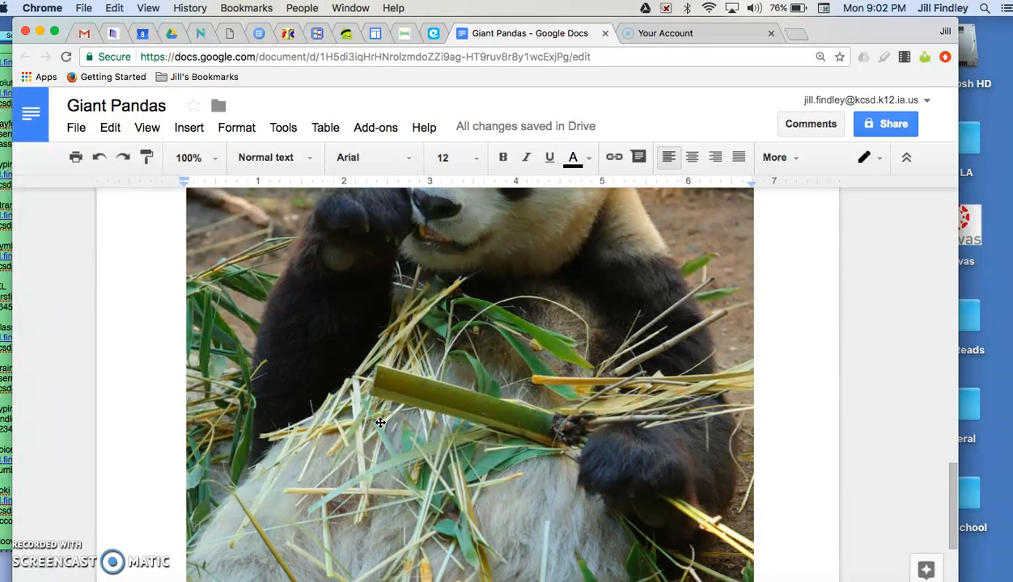
{"action": "scroll", "coordinate": [380, 423], "scroll_direction": "up", "scroll_amount": 12}
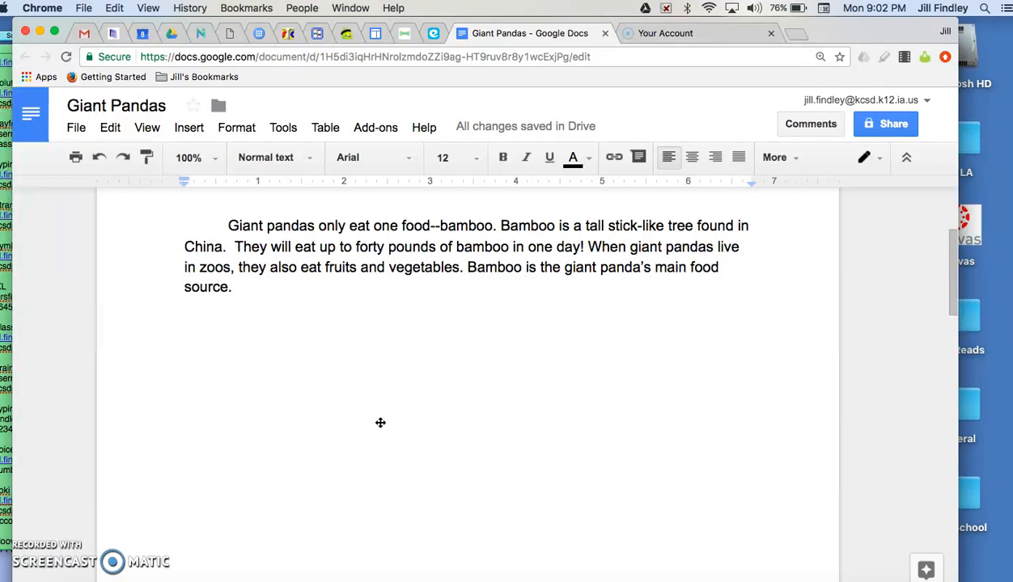
{"action": "scroll", "coordinate": [380, 423], "scroll_direction": "down", "scroll_amount": 12}
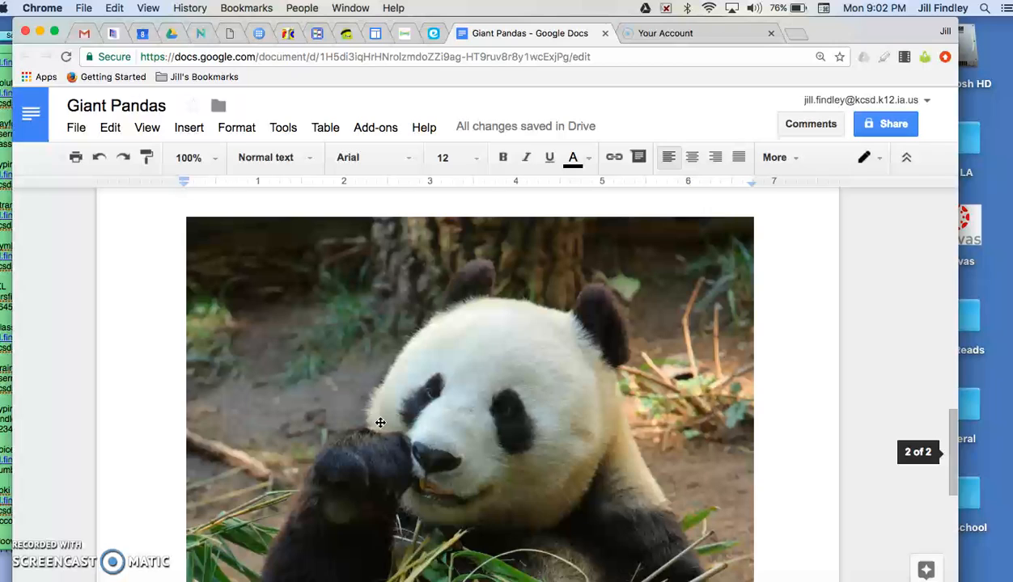
{"action": "scroll", "coordinate": [380, 423], "scroll_direction": "down", "scroll_amount": 1}
Try squeezing only the panda picture's width to under half, and stretch it back to nearly the full text width
{"action": "left_click", "coordinate": [545, 391]}
{"action": "left_click", "coordinate": [733, 308]}
{"action": "scroll", "coordinate": [530, 289], "scroll_direction": "up", "scroll_amount": 3}
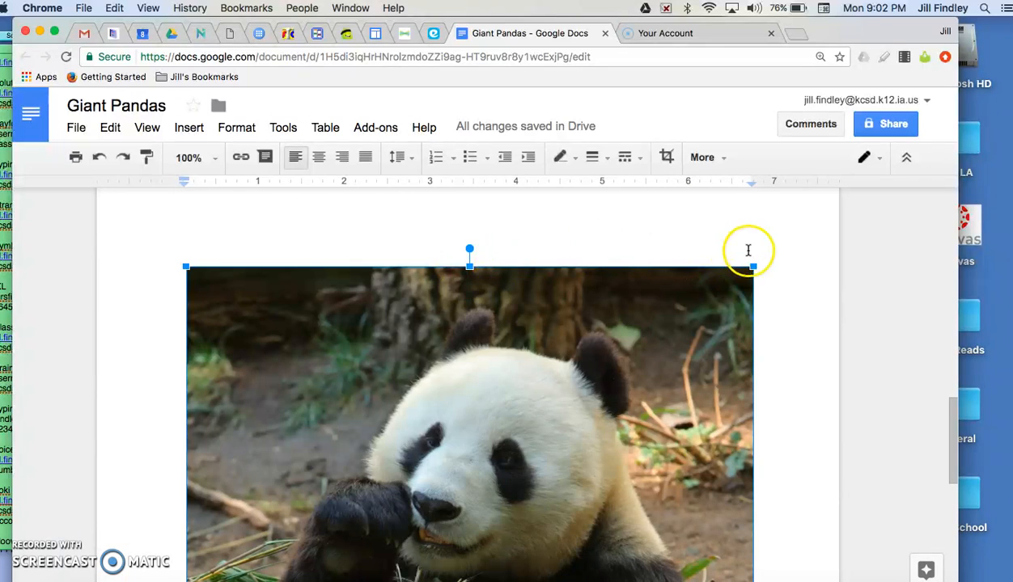
{"action": "scroll", "coordinate": [779, 404], "scroll_direction": "down", "scroll_amount": 10}
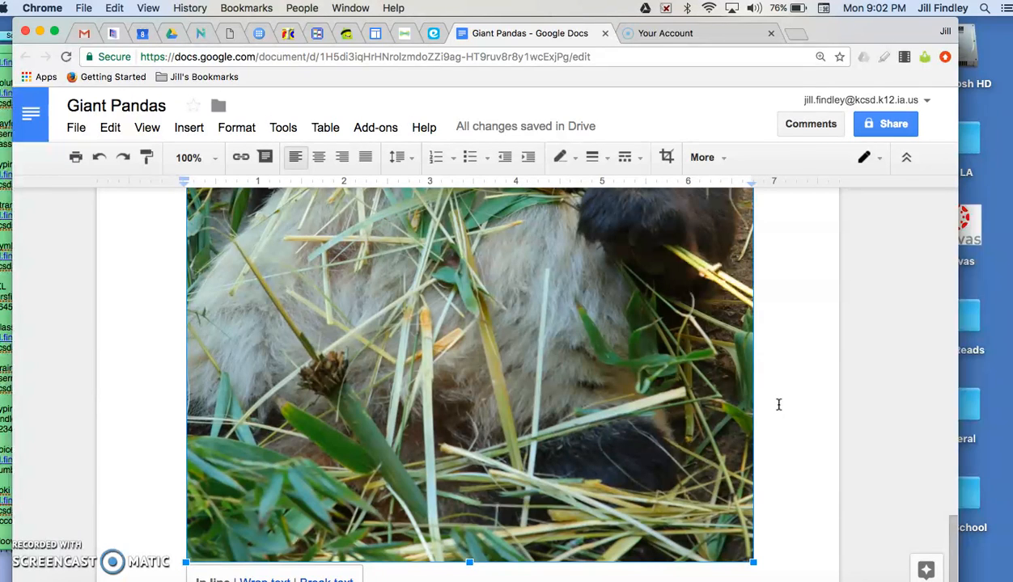
{"action": "scroll", "coordinate": [779, 404], "scroll_direction": "up", "scroll_amount": 8}
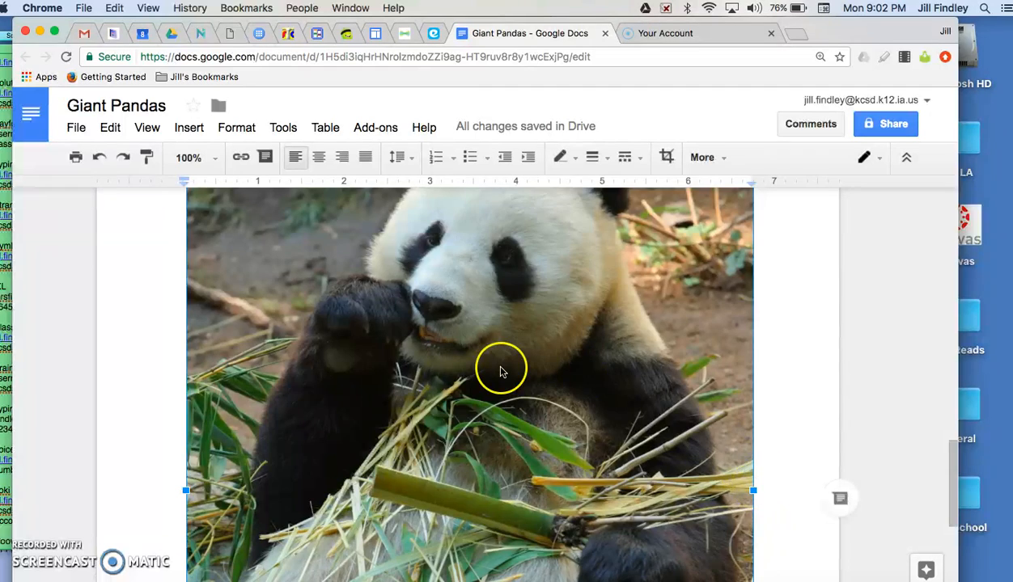
{"action": "scroll", "coordinate": [501, 364], "scroll_direction": "up", "scroll_amount": 5}
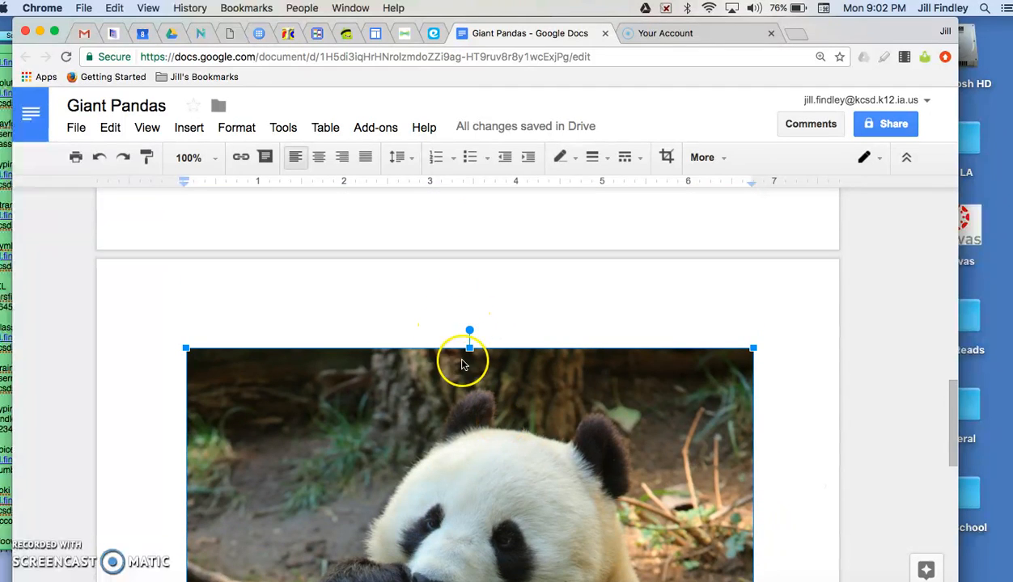
{"action": "scroll", "coordinate": [567, 393], "scroll_direction": "down", "scroll_amount": 5}
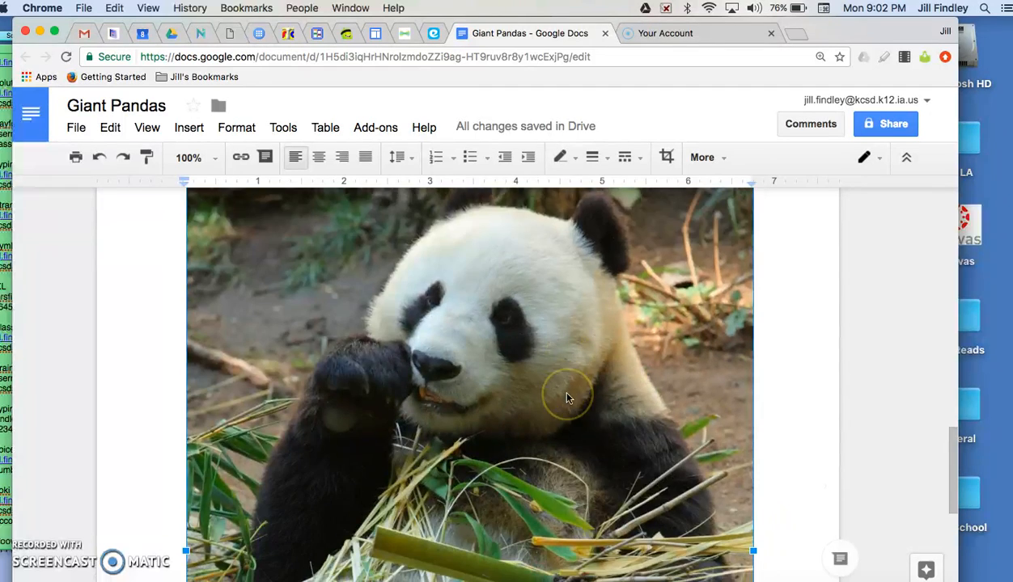
{"action": "scroll", "coordinate": [648, 489], "scroll_direction": "down", "scroll_amount": 2}
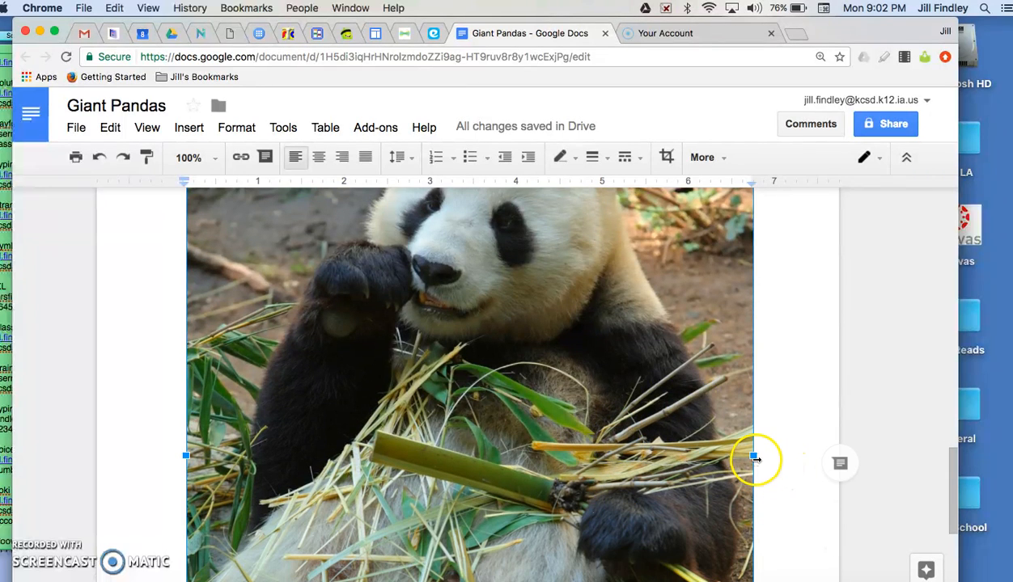
{"action": "left_click_drag", "start_coordinate": [754, 456], "coordinate": [431, 441]}
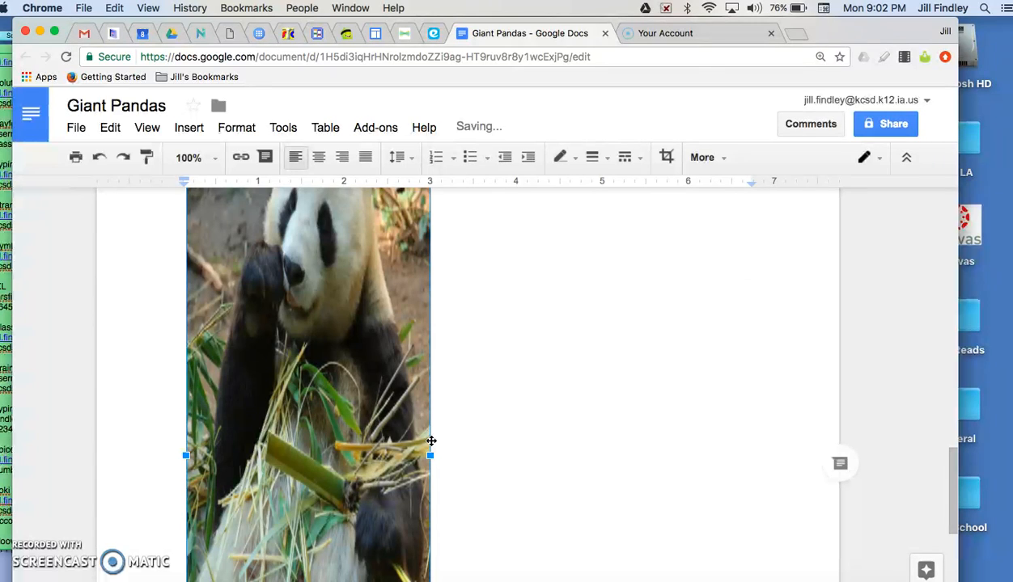
{"action": "left_click_drag", "start_coordinate": [430, 455], "coordinate": [743, 422]}
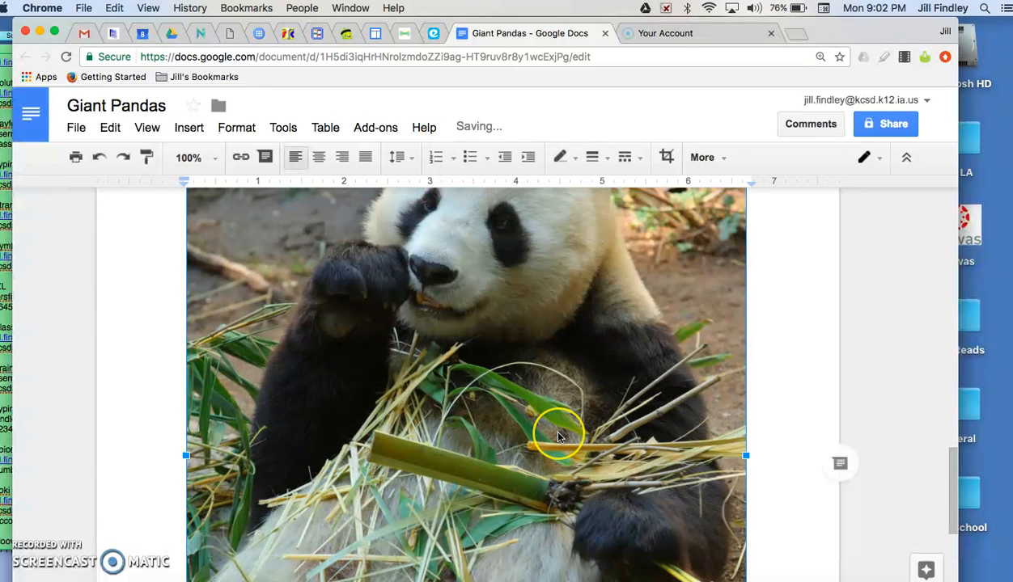
Shrink the panda picture proportionally to less than half the text width so it fits below the paragraph on the first page
{"action": "scroll", "coordinate": [558, 433], "scroll_direction": "down", "scroll_amount": 3}
{"action": "scroll", "coordinate": [558, 437], "scroll_direction": "down", "scroll_amount": 5}
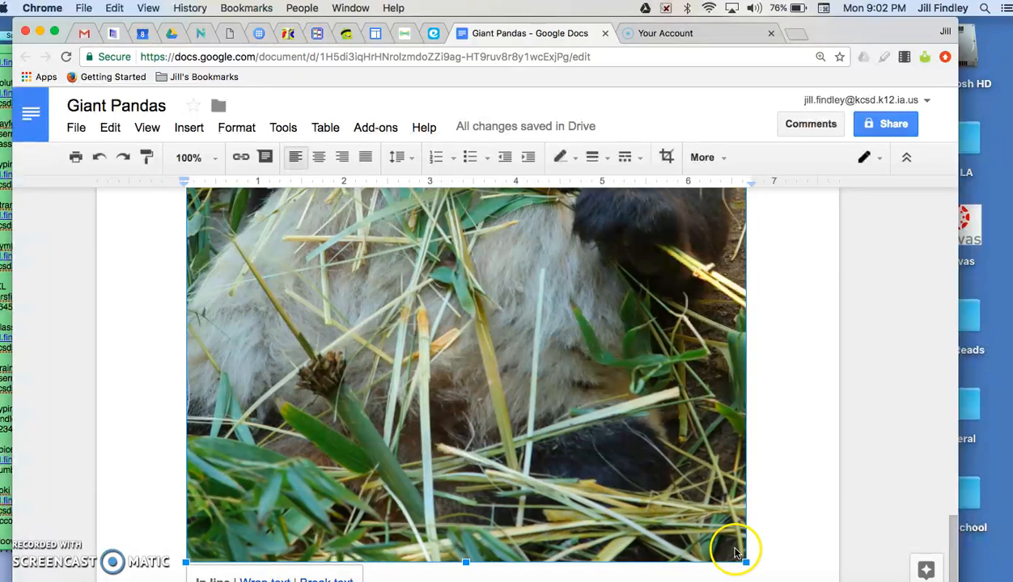
{"action": "left_click_drag", "start_coordinate": [745, 560], "coordinate": [285, 267]}
{"action": "scroll", "coordinate": [286, 267], "scroll_direction": "up", "scroll_amount": 5}
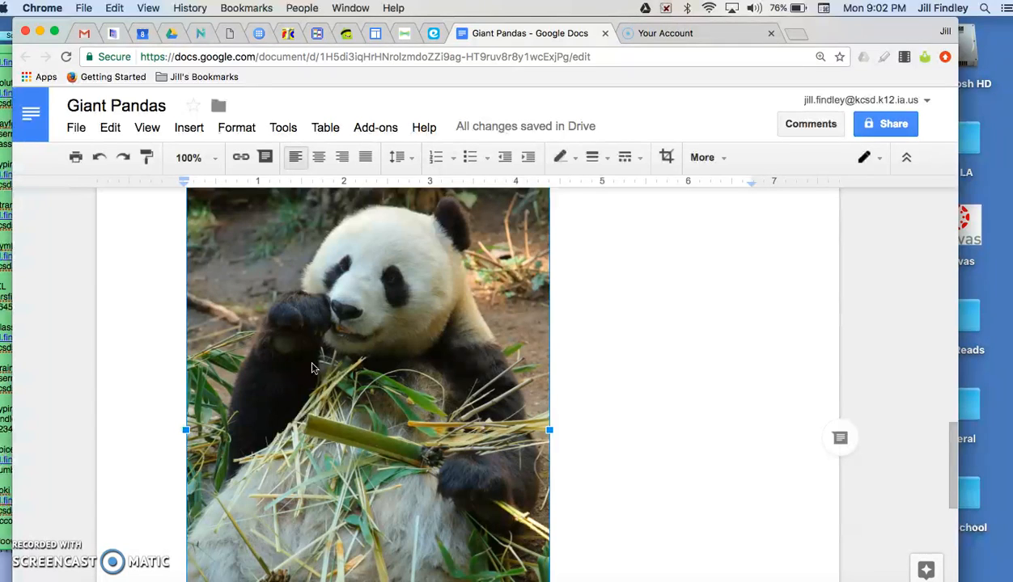
{"action": "scroll", "coordinate": [453, 459], "scroll_direction": "down", "scroll_amount": 3}
{"action": "scroll", "coordinate": [453, 461], "scroll_direction": "down", "scroll_amount": 3}
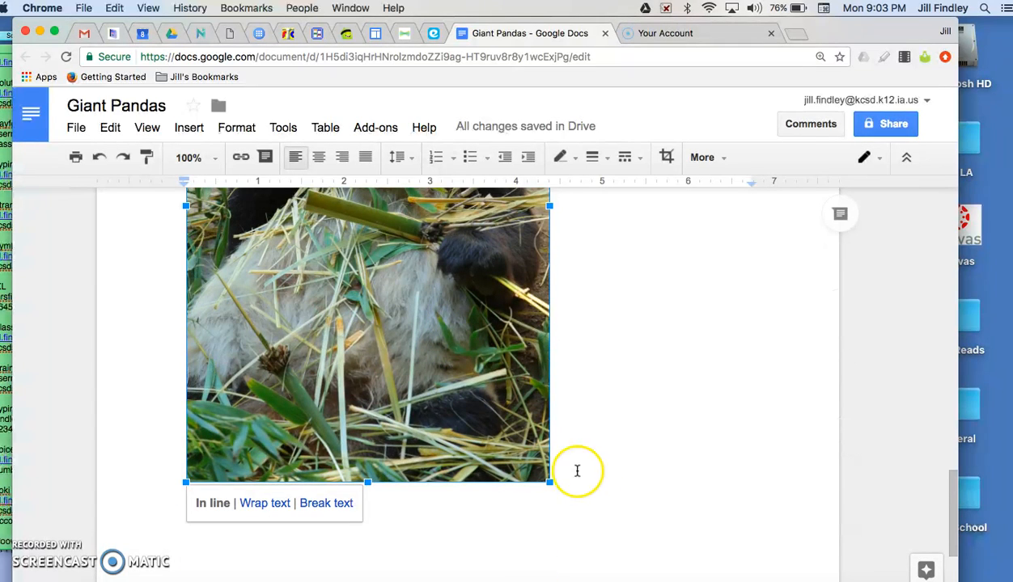
{"action": "left_click_drag", "start_coordinate": [548, 482], "coordinate": [424, 350]}
{"action": "scroll", "coordinate": [411, 380], "scroll_direction": "up", "scroll_amount": 10}
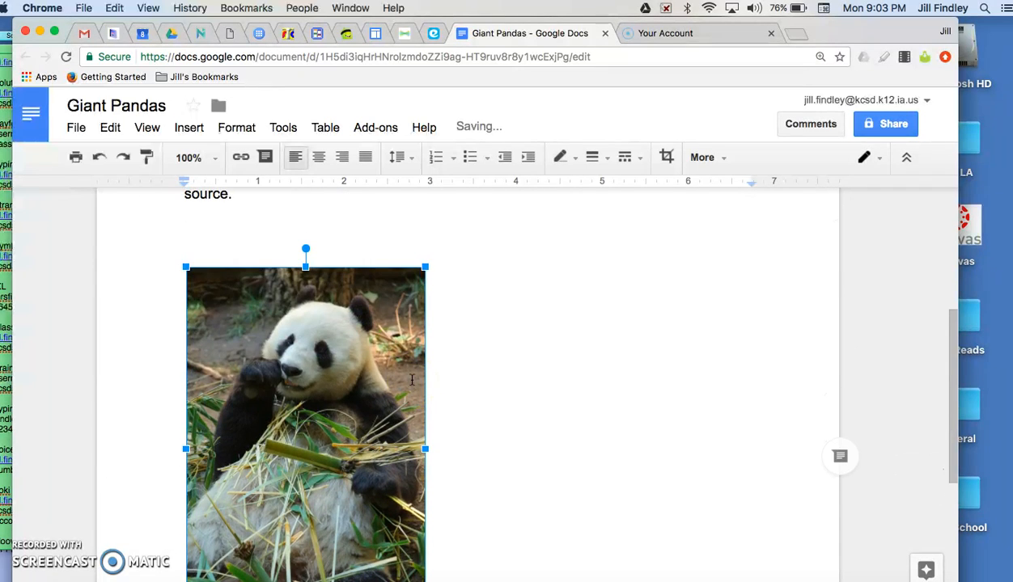
Shrink the panda picture proportionally again to about a quarter of the text width and deselect it
{"action": "scroll", "coordinate": [412, 380], "scroll_direction": "down", "scroll_amount": 7}
{"action": "scroll", "coordinate": [412, 380], "scroll_direction": "up", "scroll_amount": 5}
{"action": "scroll", "coordinate": [412, 381], "scroll_direction": "up", "scroll_amount": 1}
{"action": "scroll", "coordinate": [411, 380], "scroll_direction": "down", "scroll_amount": 5}
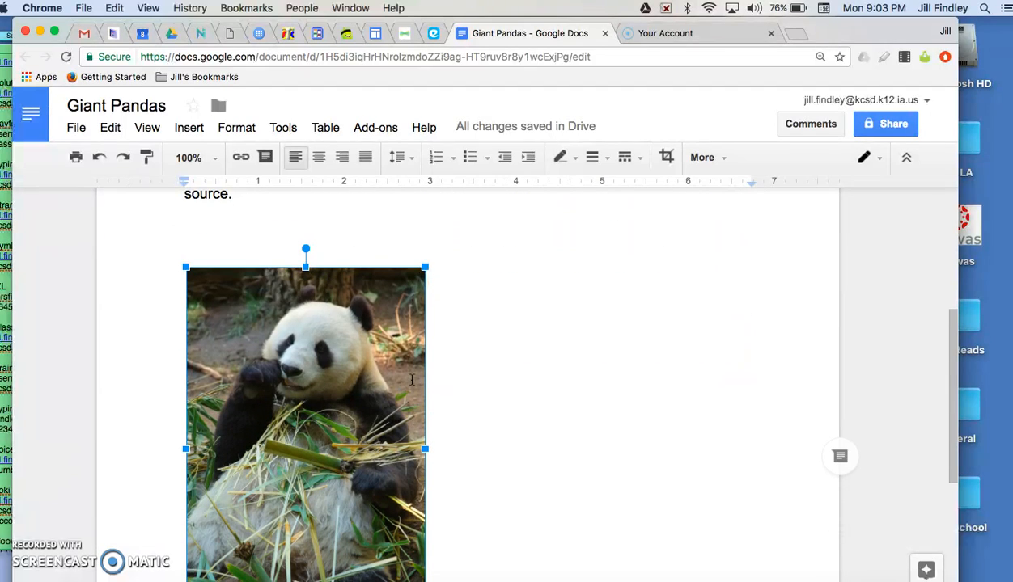
{"action": "scroll", "coordinate": [412, 380], "scroll_direction": "down", "scroll_amount": 2}
{"action": "left_click_drag", "start_coordinate": [424, 531], "coordinate": [305, 396]}
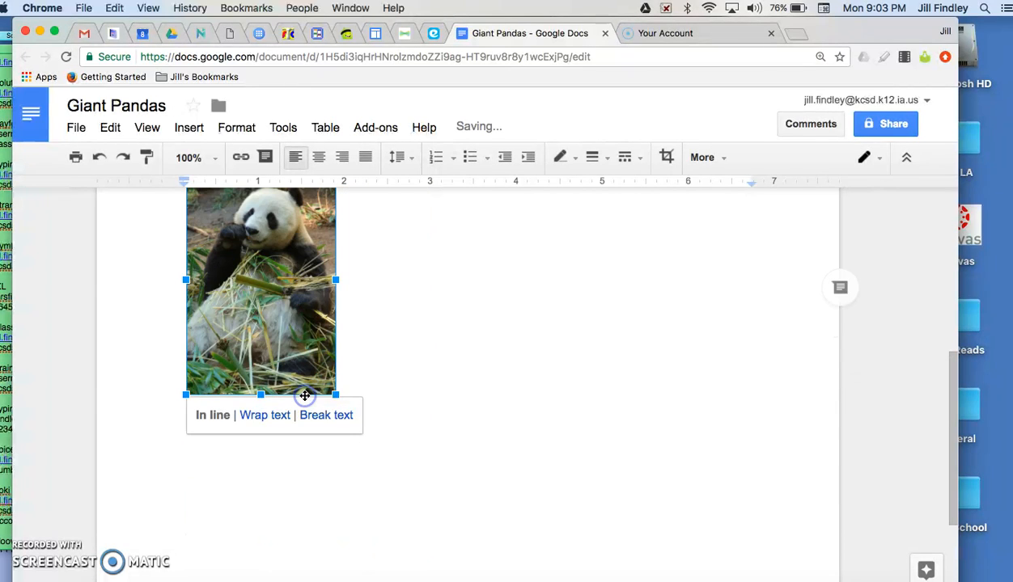
{"action": "scroll", "coordinate": [464, 445], "scroll_direction": "up", "scroll_amount": 3}
{"action": "left_click", "coordinate": [438, 433]}
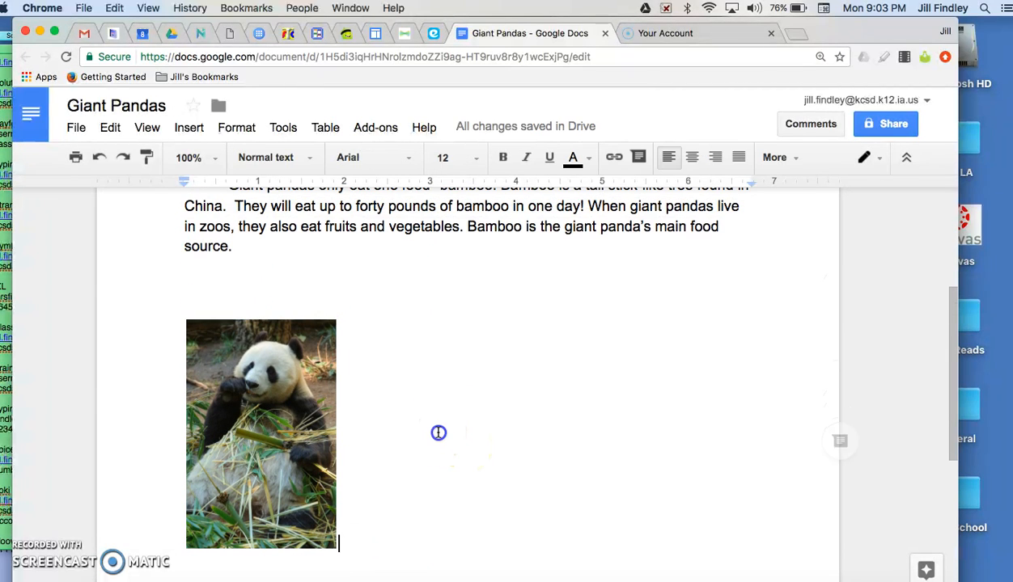
Select the resized panda picture below the Diet paragraph to bring up its text wrapping options
{"action": "left_click", "coordinate": [271, 395]}
{"action": "left_click", "coordinate": [374, 504]}
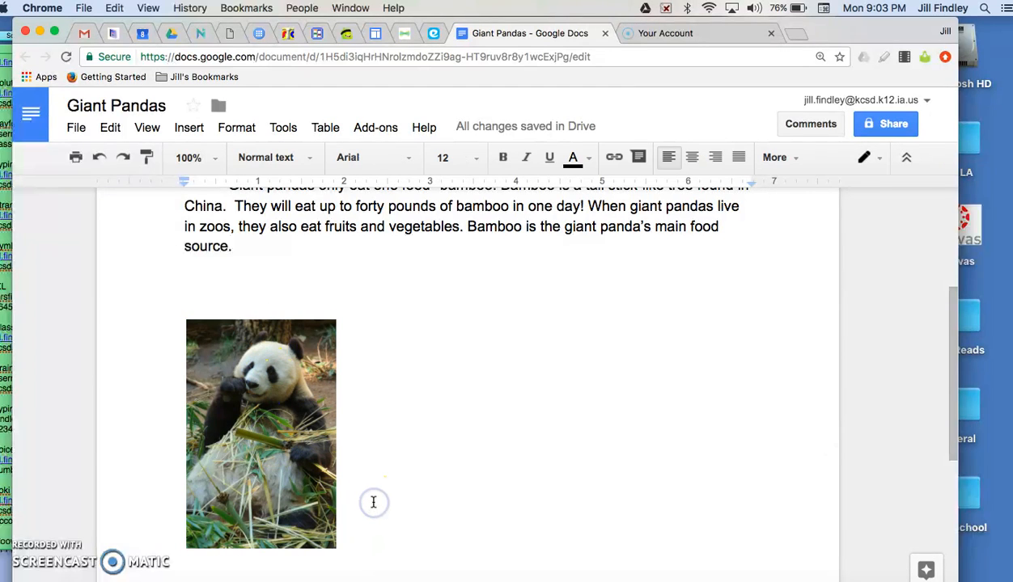
{"action": "left_click", "coordinate": [230, 364]}
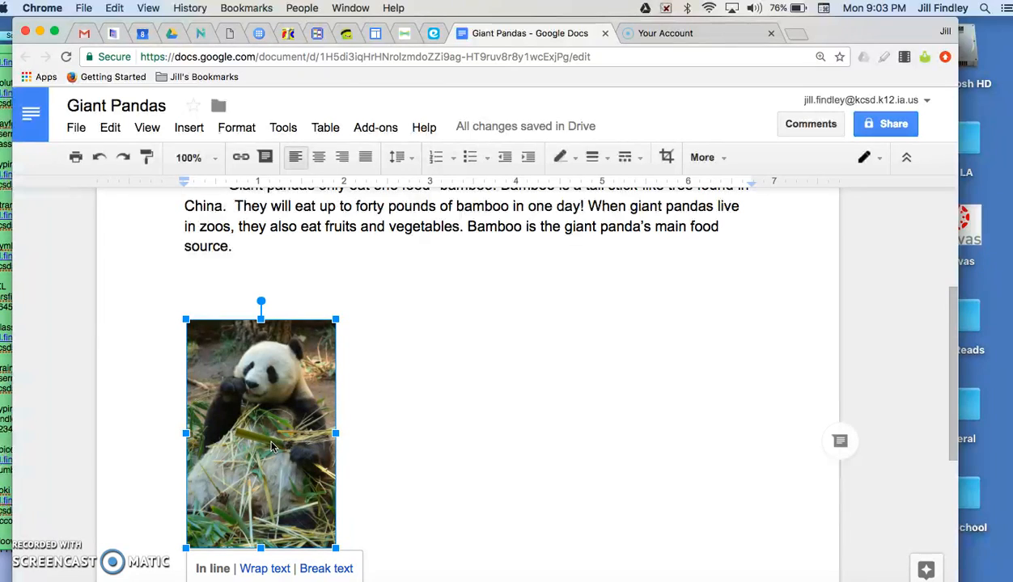
Place the cursor right after the panda picture and search the web images to insert for "bamboo forest"
{"action": "left_click", "coordinate": [361, 532]}
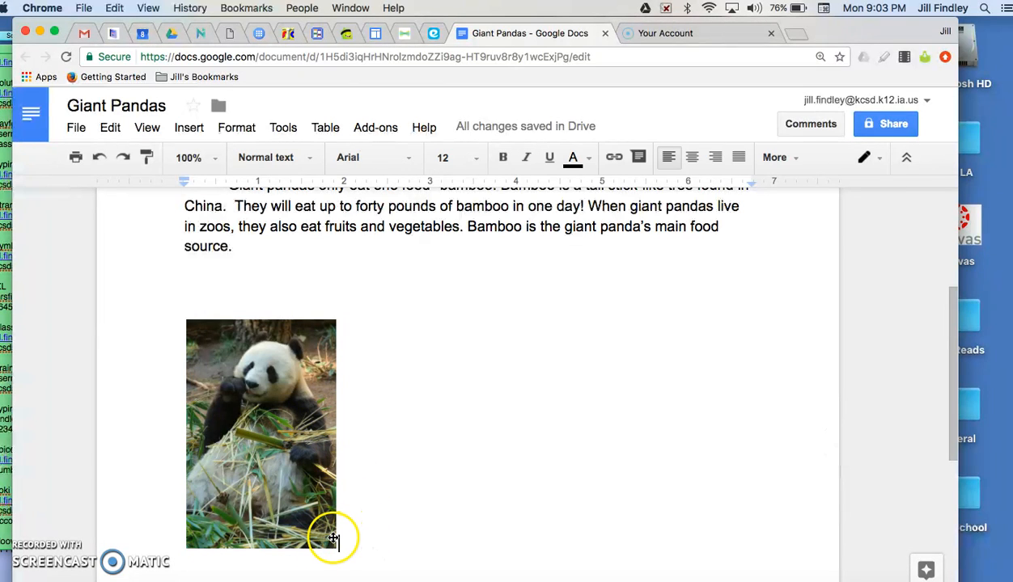
{"action": "left_click", "coordinate": [189, 130]}
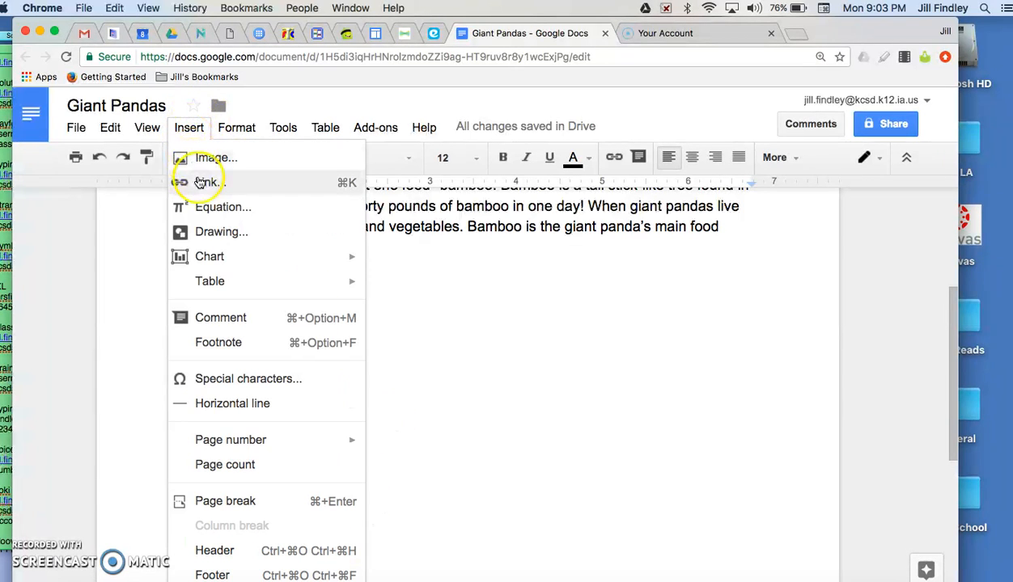
{"action": "left_click", "coordinate": [199, 158]}
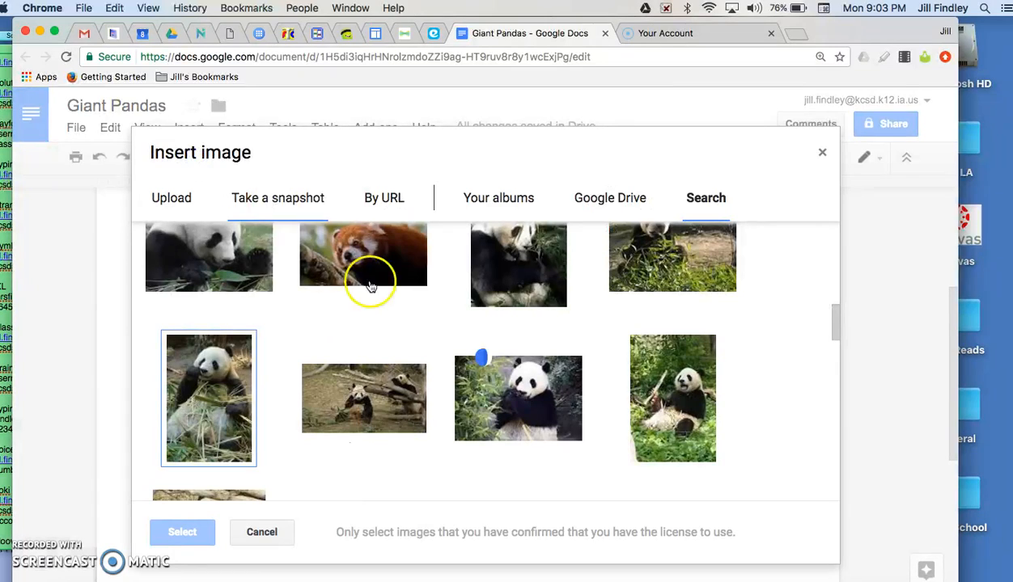
{"action": "scroll", "coordinate": [289, 373], "scroll_direction": "up", "scroll_amount": 5}
{"action": "left_click", "coordinate": [350, 257]}
{"action": "key", "text": "super+a"}
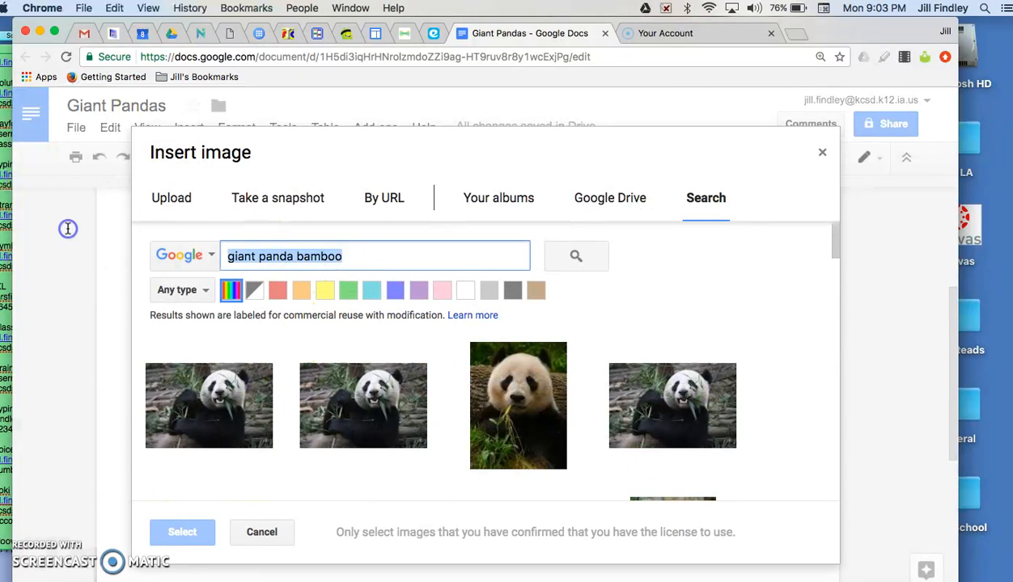
{"action": "type", "text": "ba"}
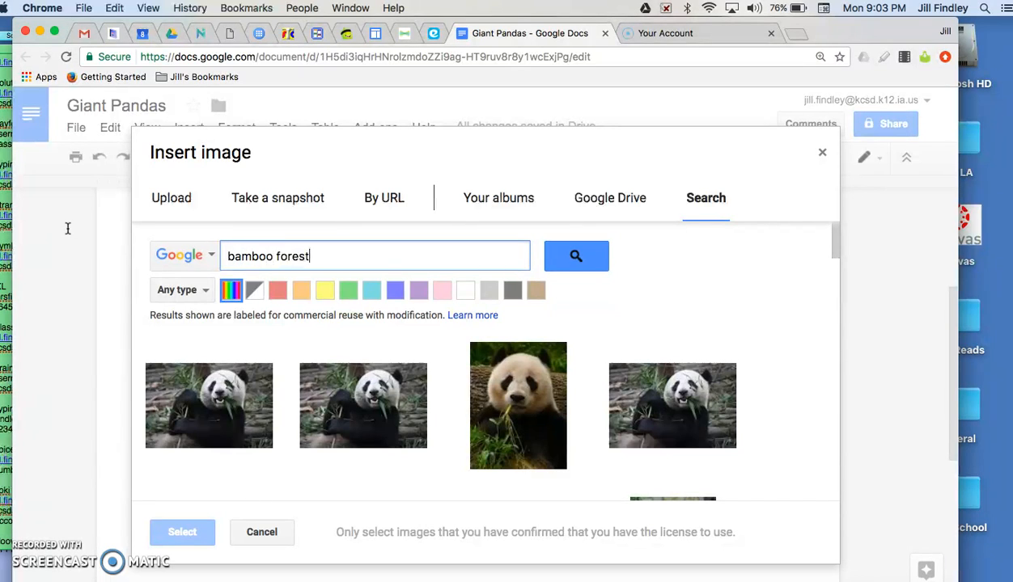
{"action": "type", "text": "mboo forest"}
{"action": "key", "text": "Return"}
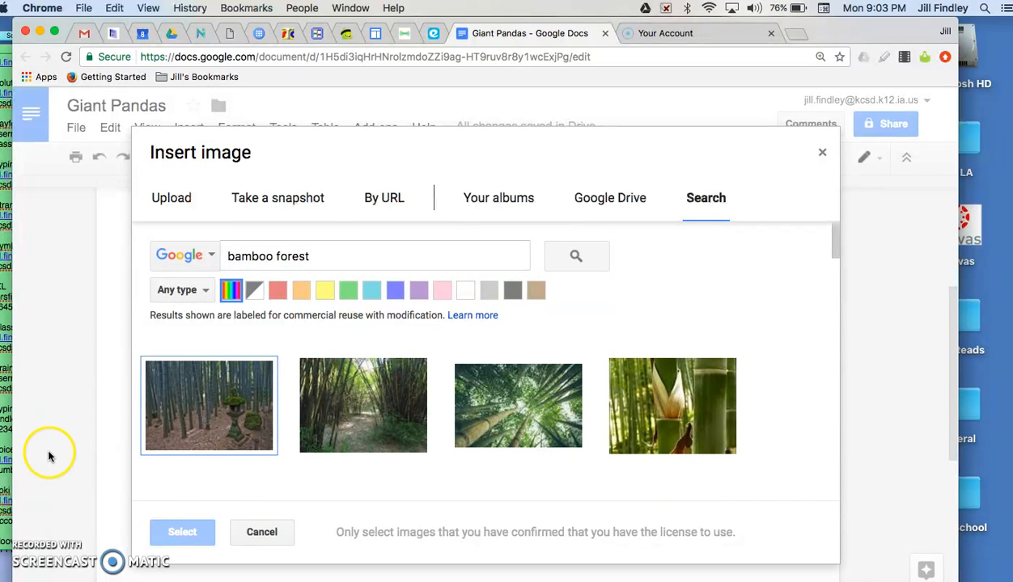
Browse the bamboo forest results and insert the picture looking up through the bamboo stalks to the treetops
{"action": "scroll", "coordinate": [204, 479], "scroll_direction": "down", "scroll_amount": 5}
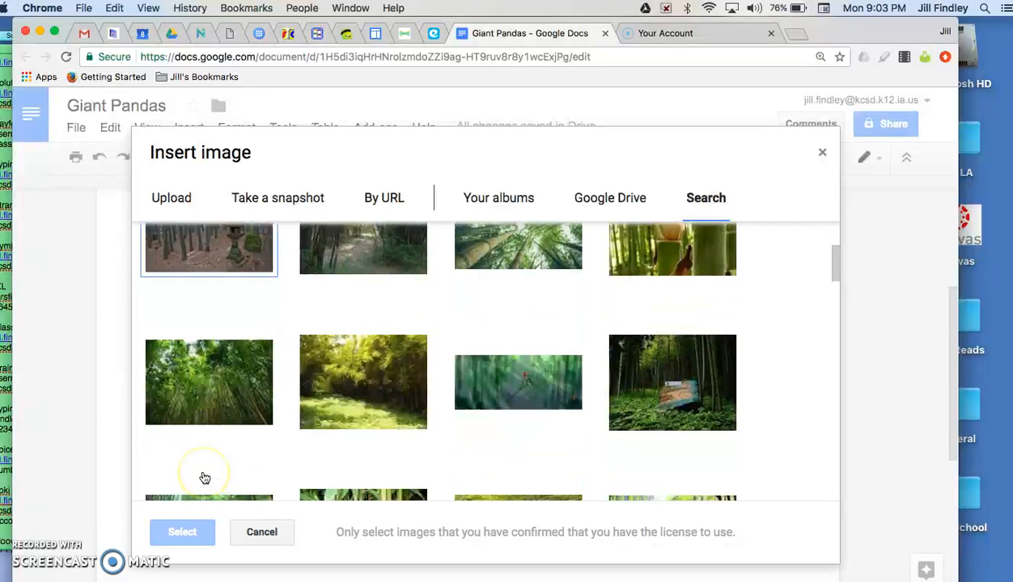
{"action": "scroll", "coordinate": [203, 479], "scroll_direction": "down", "scroll_amount": 3}
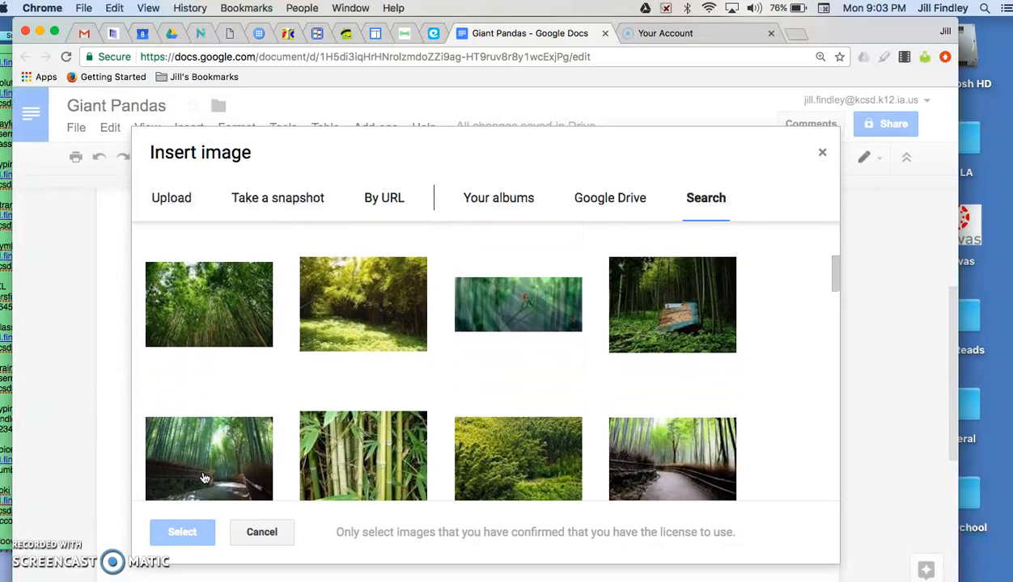
{"action": "scroll", "coordinate": [204, 478], "scroll_direction": "up", "scroll_amount": 7}
{"action": "left_click", "coordinate": [489, 416]}
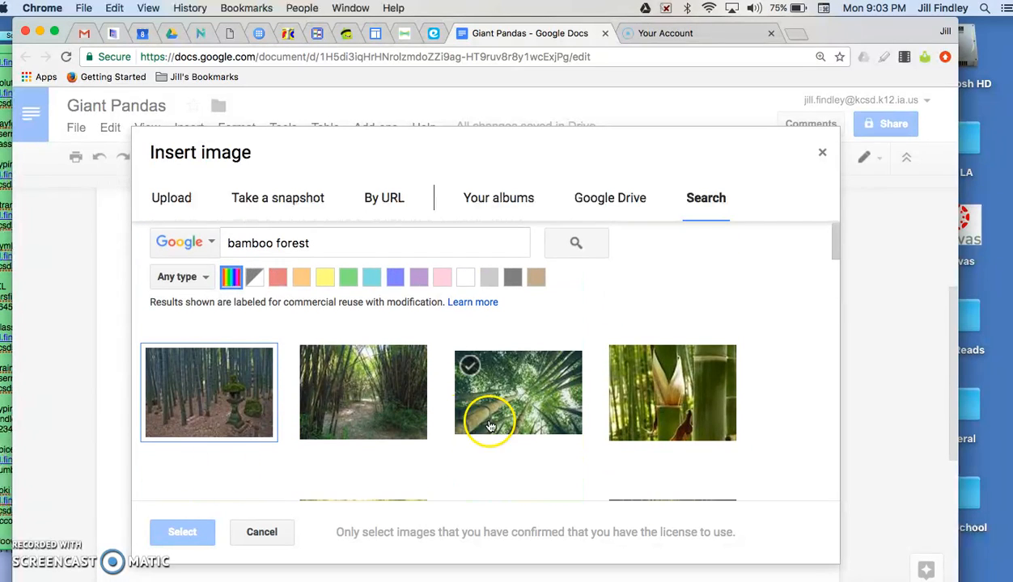
{"action": "left_click", "coordinate": [192, 458]}
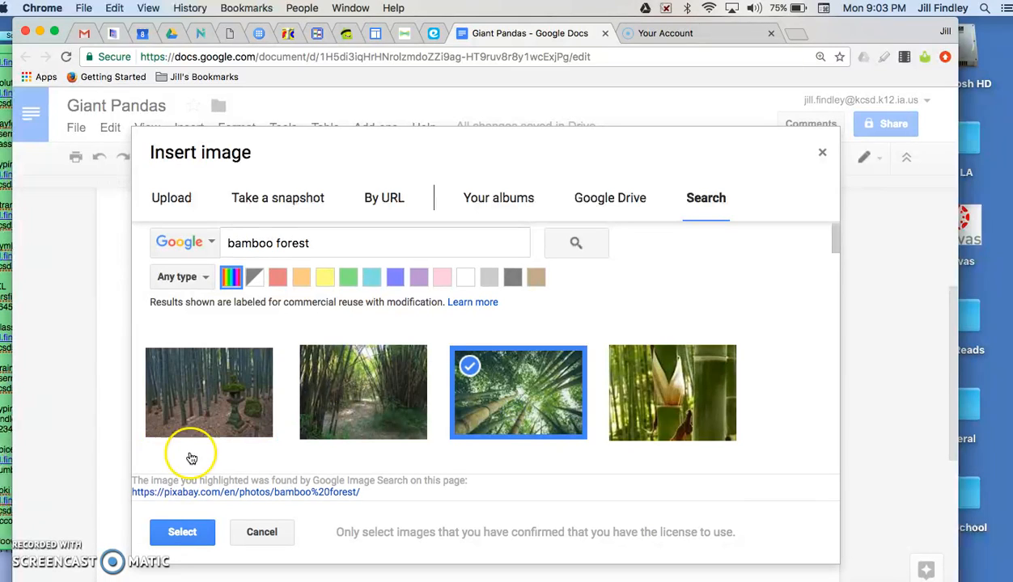
{"action": "left_click", "coordinate": [192, 539]}
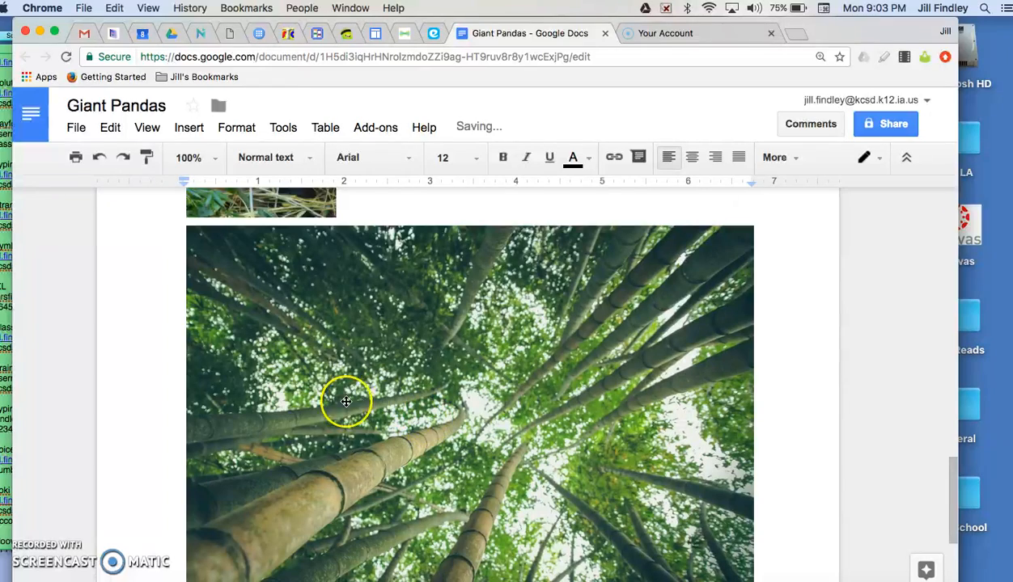
Shrink the bamboo forest picture proportionally to about 2.6 inches wide so it fits beside the panda picture
{"action": "scroll", "coordinate": [415, 408], "scroll_direction": "down", "scroll_amount": 3}
{"action": "scroll", "coordinate": [415, 408], "scroll_direction": "up", "scroll_amount": 2}
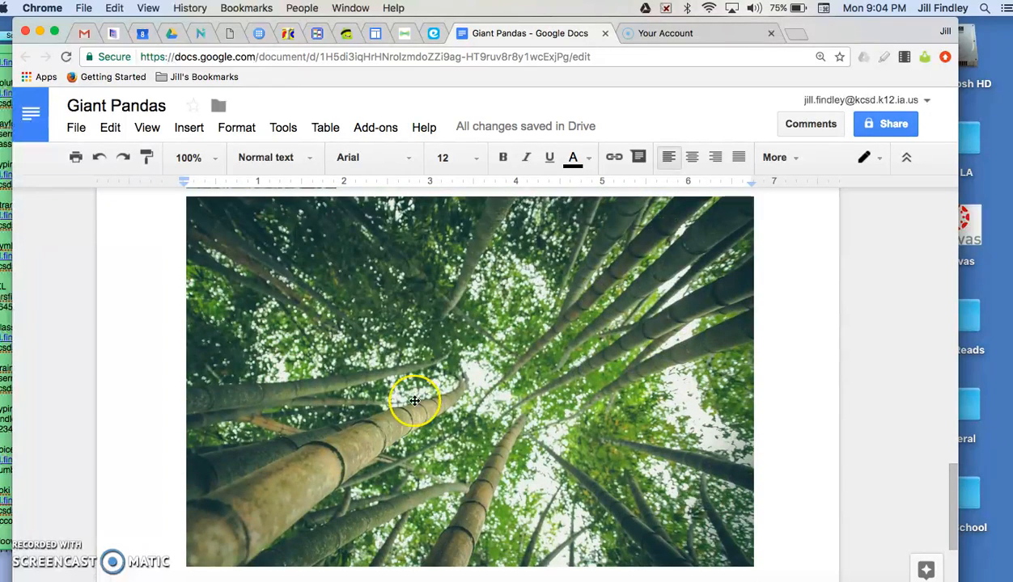
{"action": "left_click", "coordinate": [422, 342]}
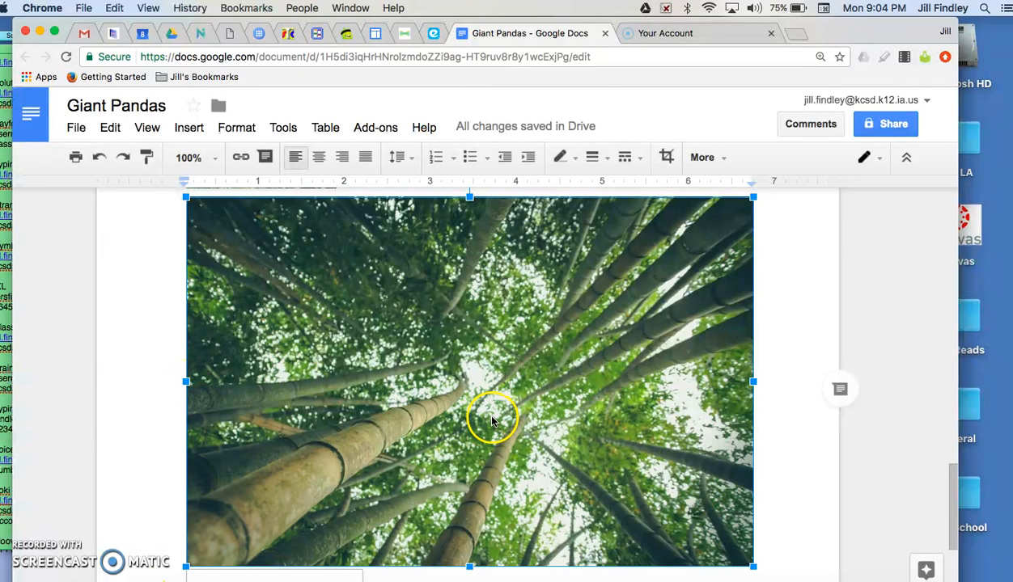
{"action": "scroll", "coordinate": [491, 418], "scroll_direction": "down", "scroll_amount": 2}
{"action": "left_click_drag", "start_coordinate": [753, 477], "coordinate": [329, 252]}
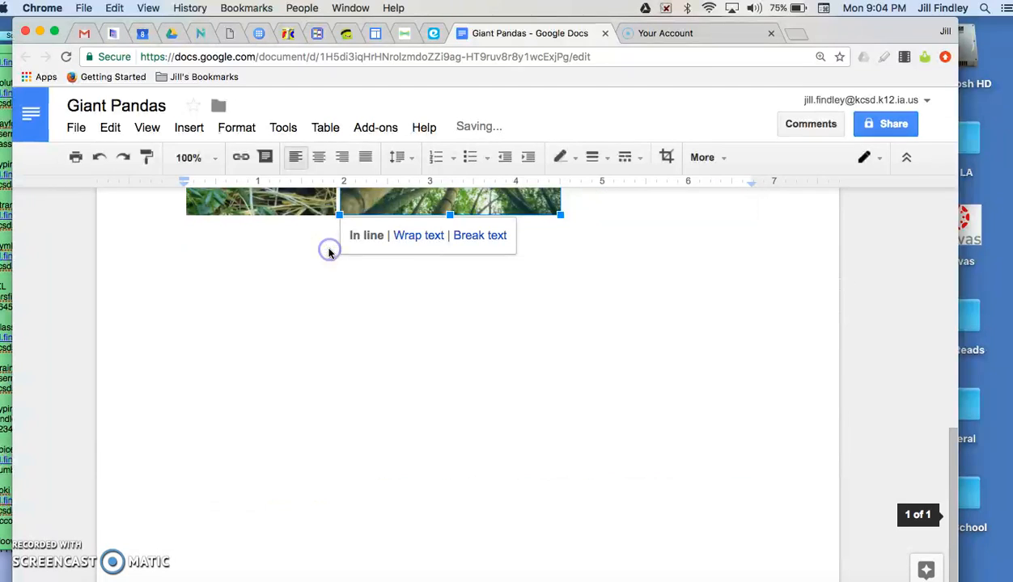
{"action": "scroll", "coordinate": [513, 364], "scroll_direction": "up", "scroll_amount": 3}
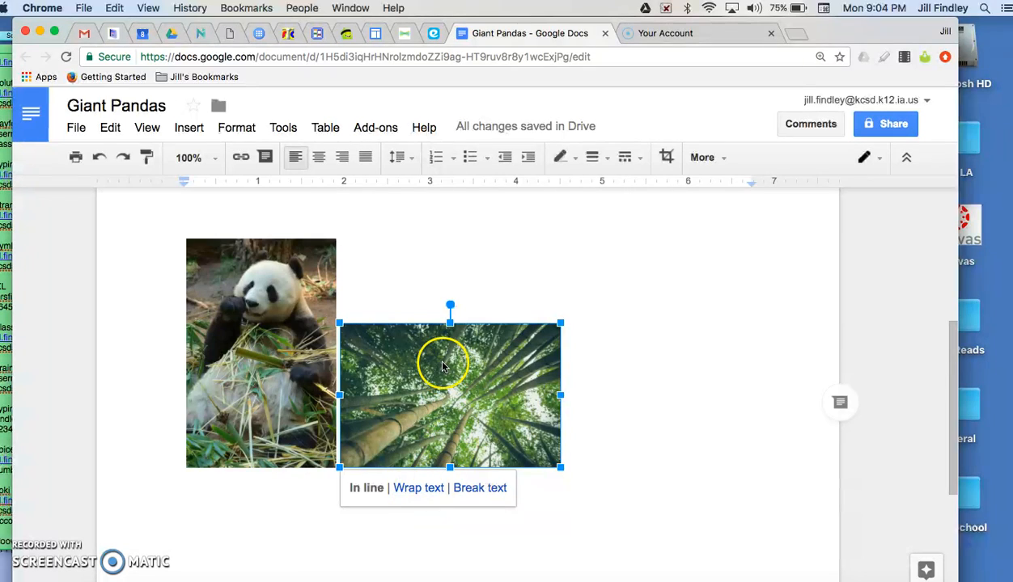
Change the panda picture below the Diet paragraph from in line to Wrap text
{"action": "scroll", "coordinate": [441, 364], "scroll_direction": "up", "scroll_amount": 5}
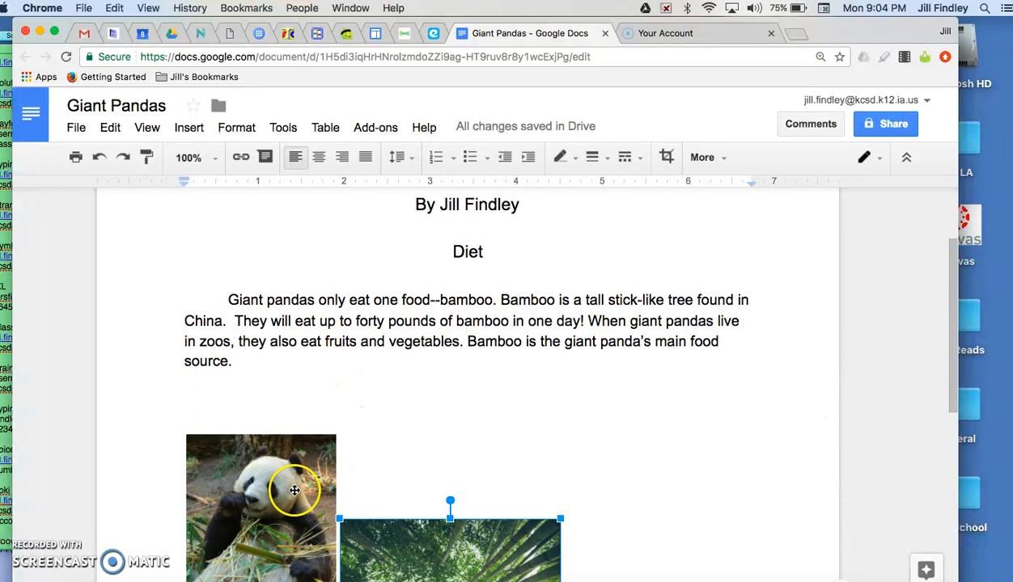
{"action": "left_click", "coordinate": [294, 490]}
{"action": "scroll", "coordinate": [295, 420], "scroll_direction": "down", "scroll_amount": 3}
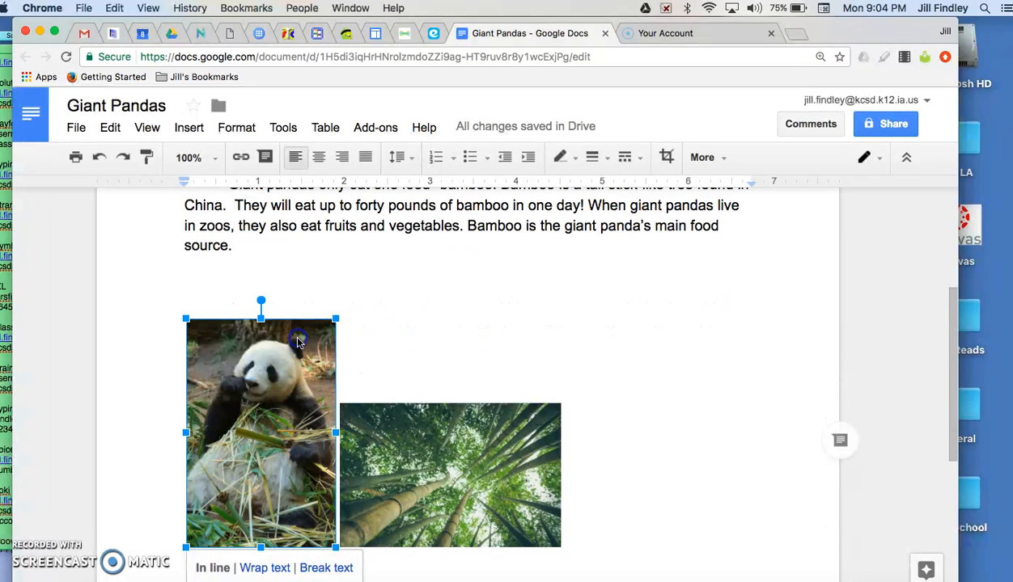
{"action": "scroll", "coordinate": [297, 342], "scroll_direction": "up", "scroll_amount": 2}
{"action": "left_click", "coordinate": [273, 473]}
{"action": "scroll", "coordinate": [269, 474], "scroll_direction": "down", "scroll_amount": 2}
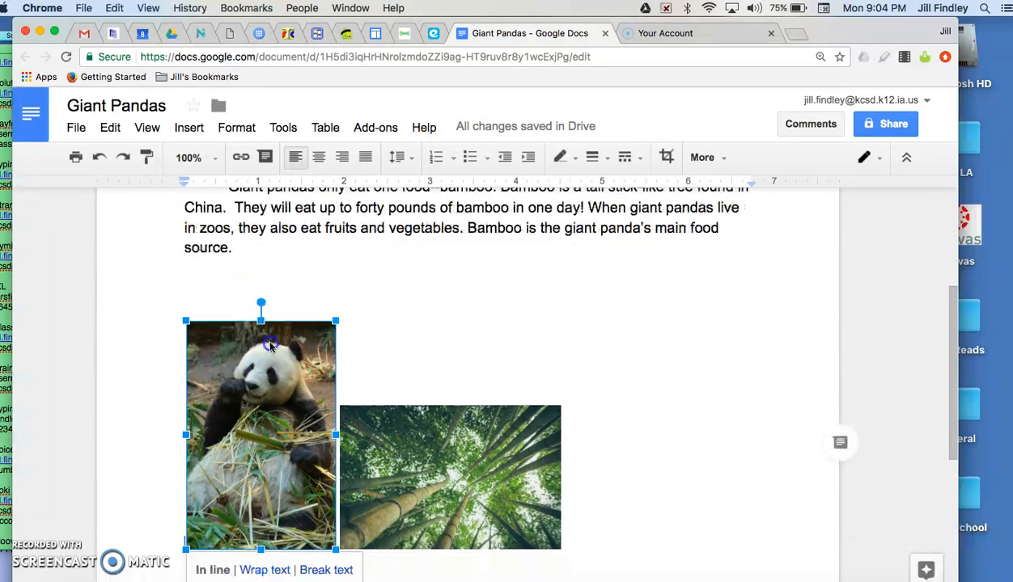
{"action": "left_click", "coordinate": [264, 568]}
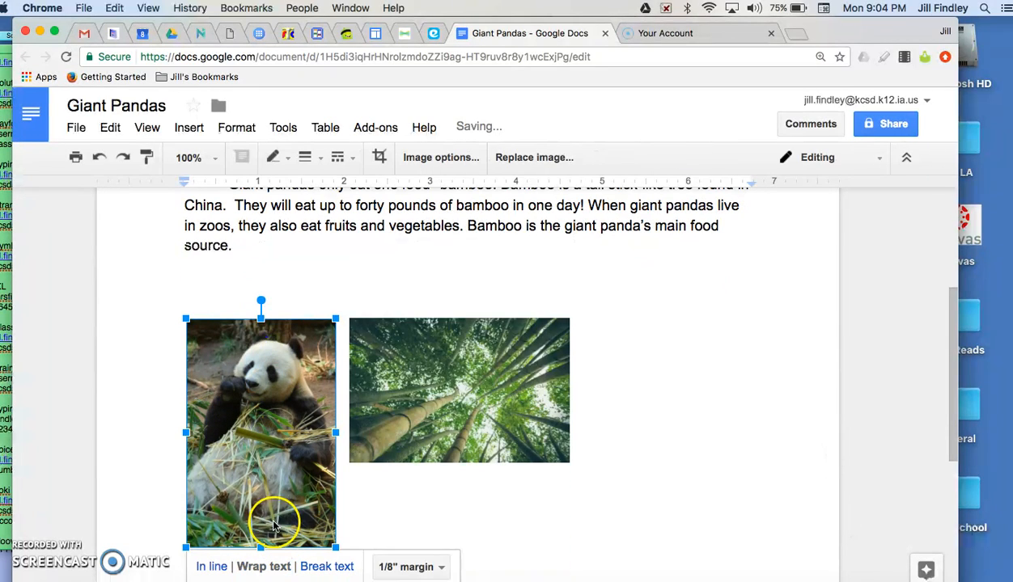